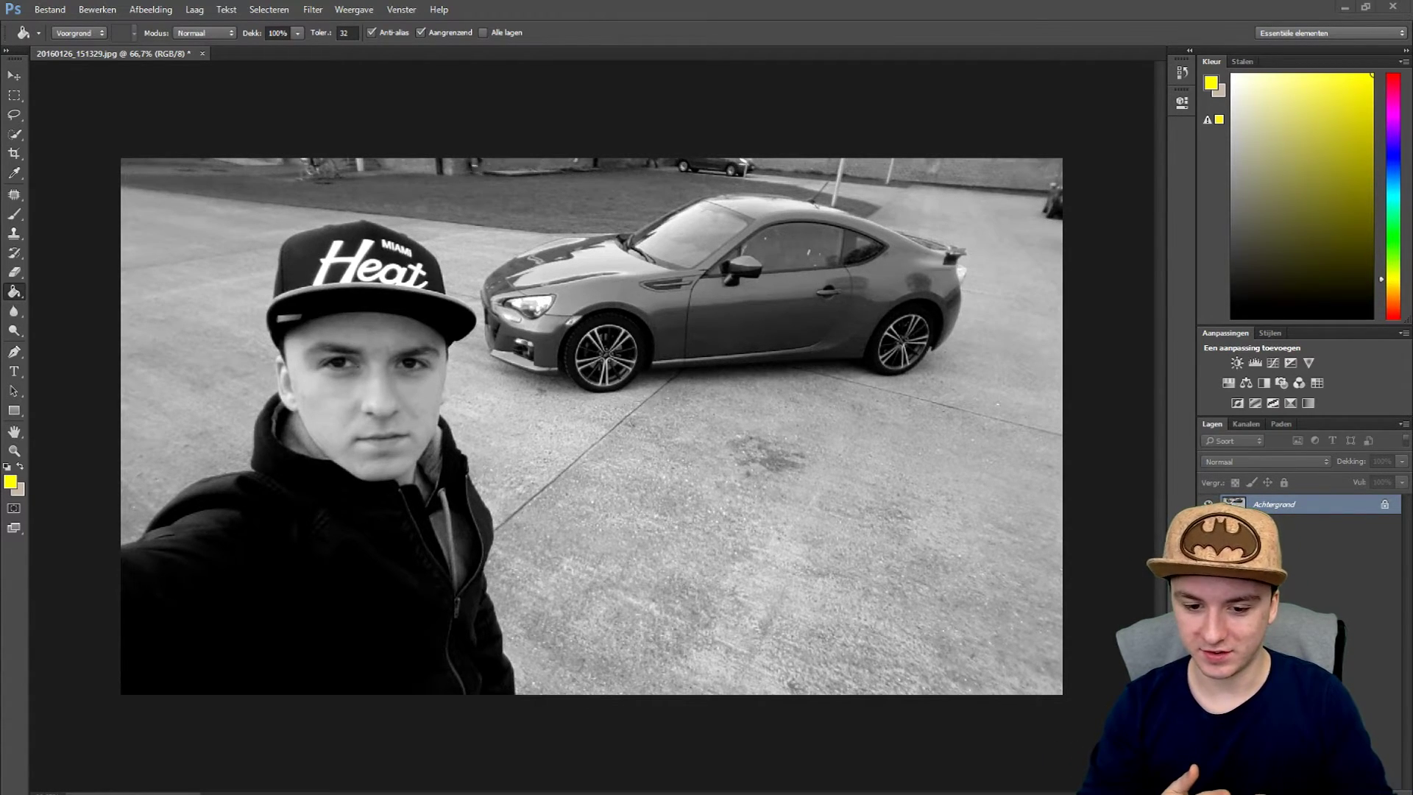
Convert the locked Achtergrond background into an editable layer named Laag 0.
double_click(1331, 511)
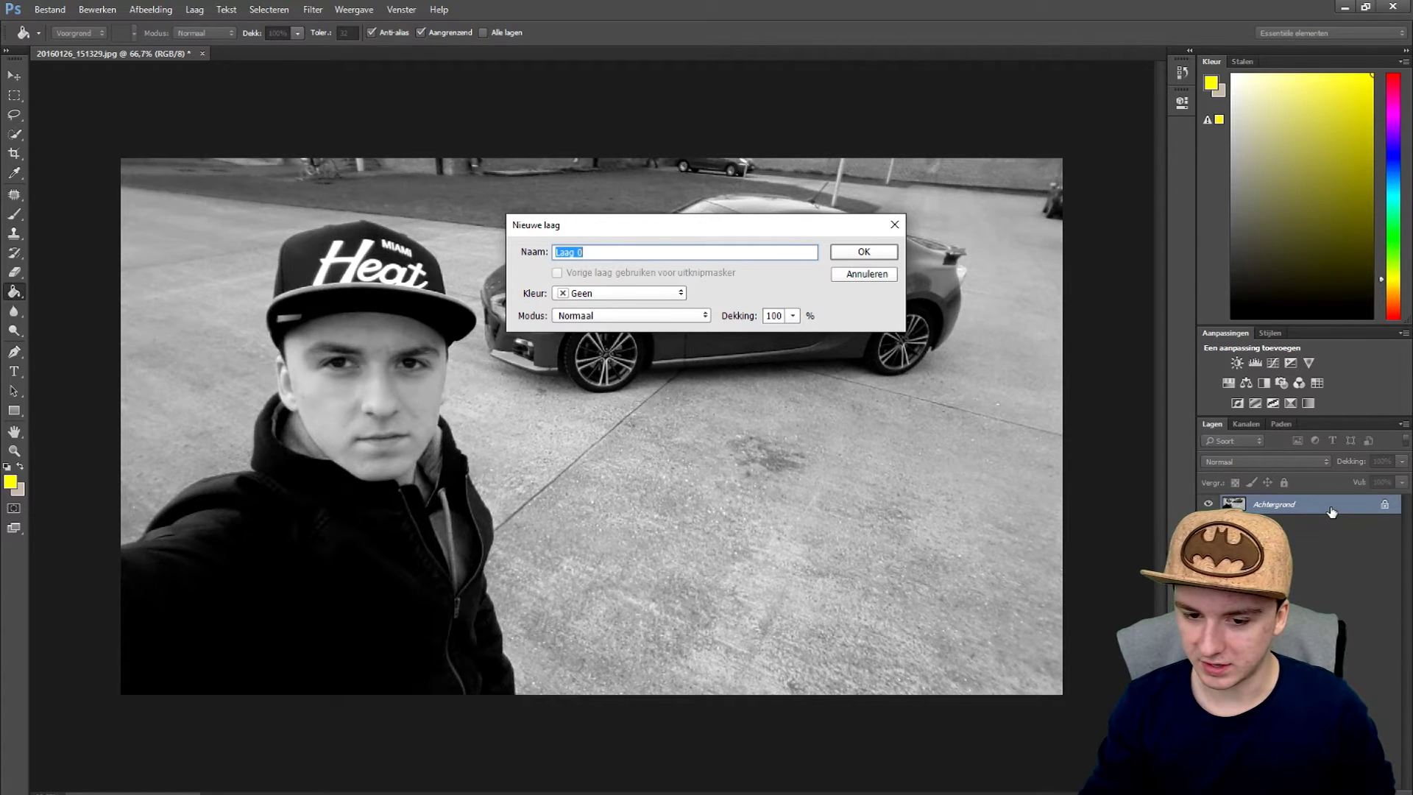
key("Return")
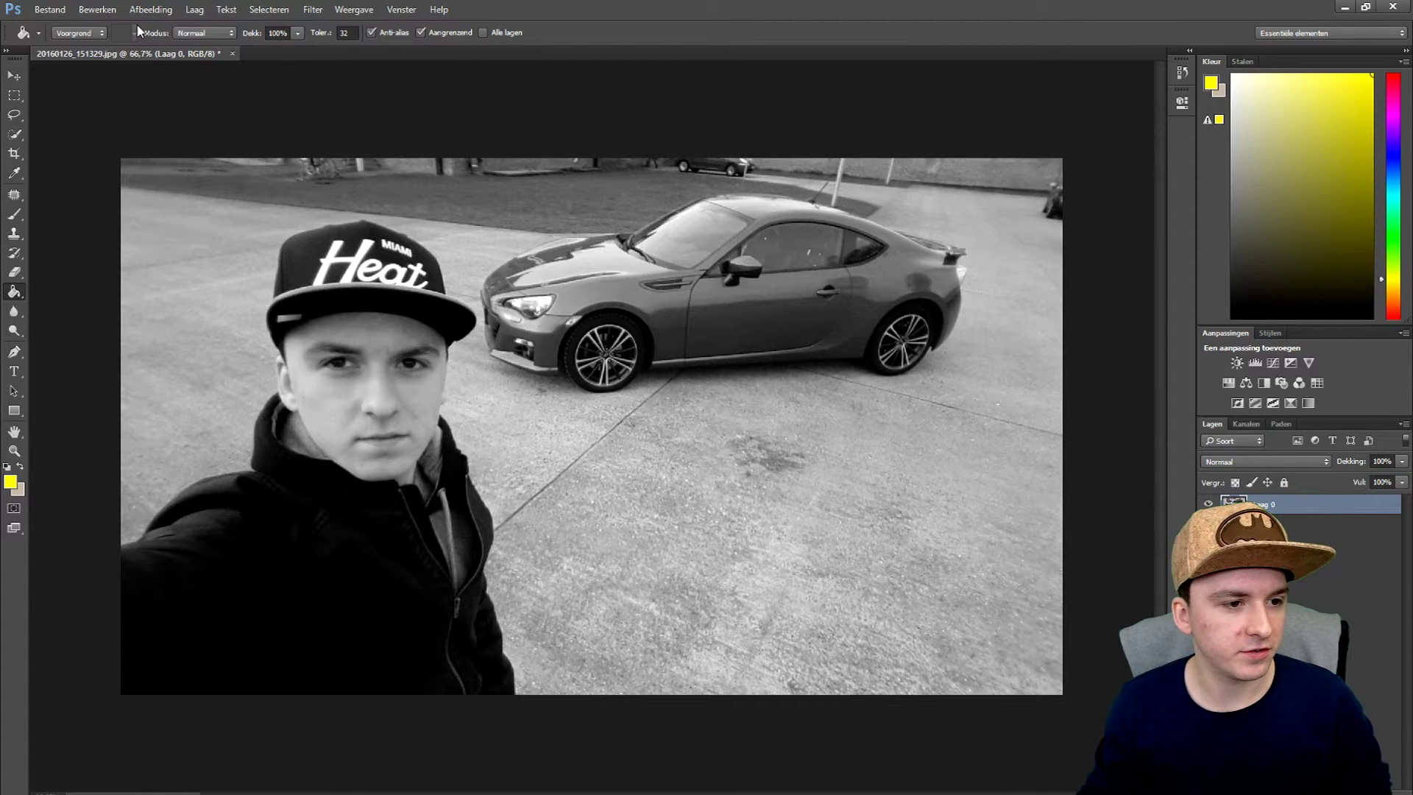
Open Afbeelding > Aanpassingen > Helderheid/contrast, move its window aside, and test the brightness slider.
left_click(156, 10)
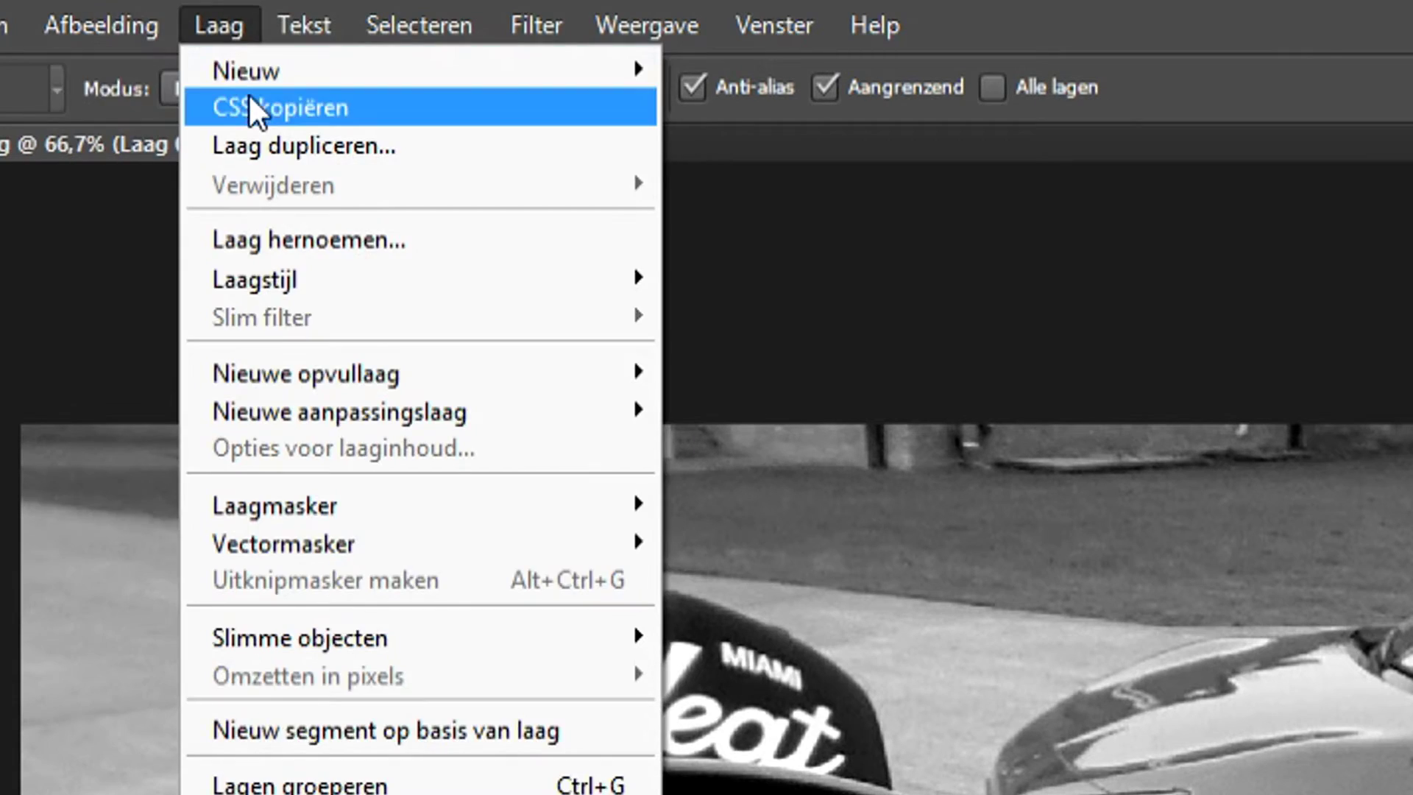
mouse_move(133, 128)
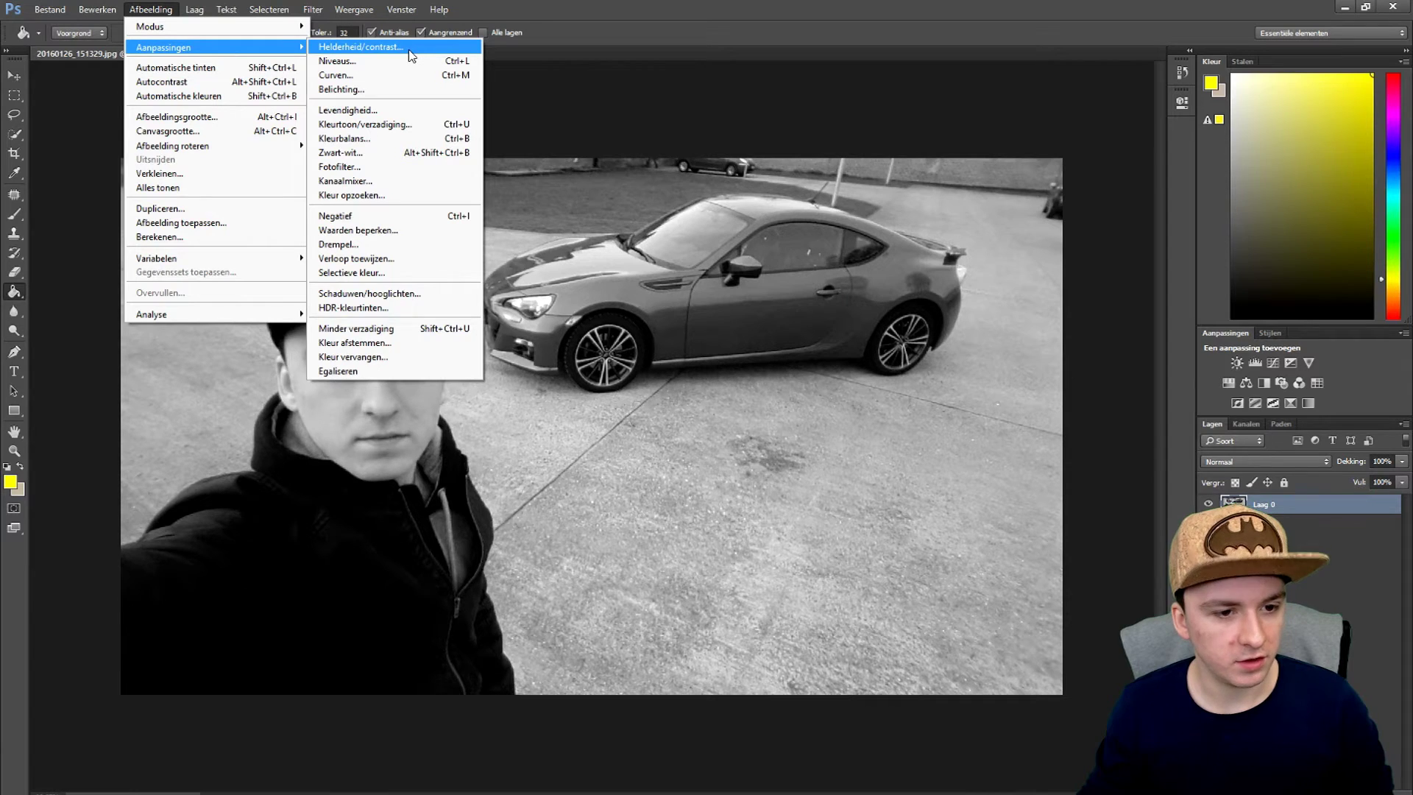
left_click(411, 56)
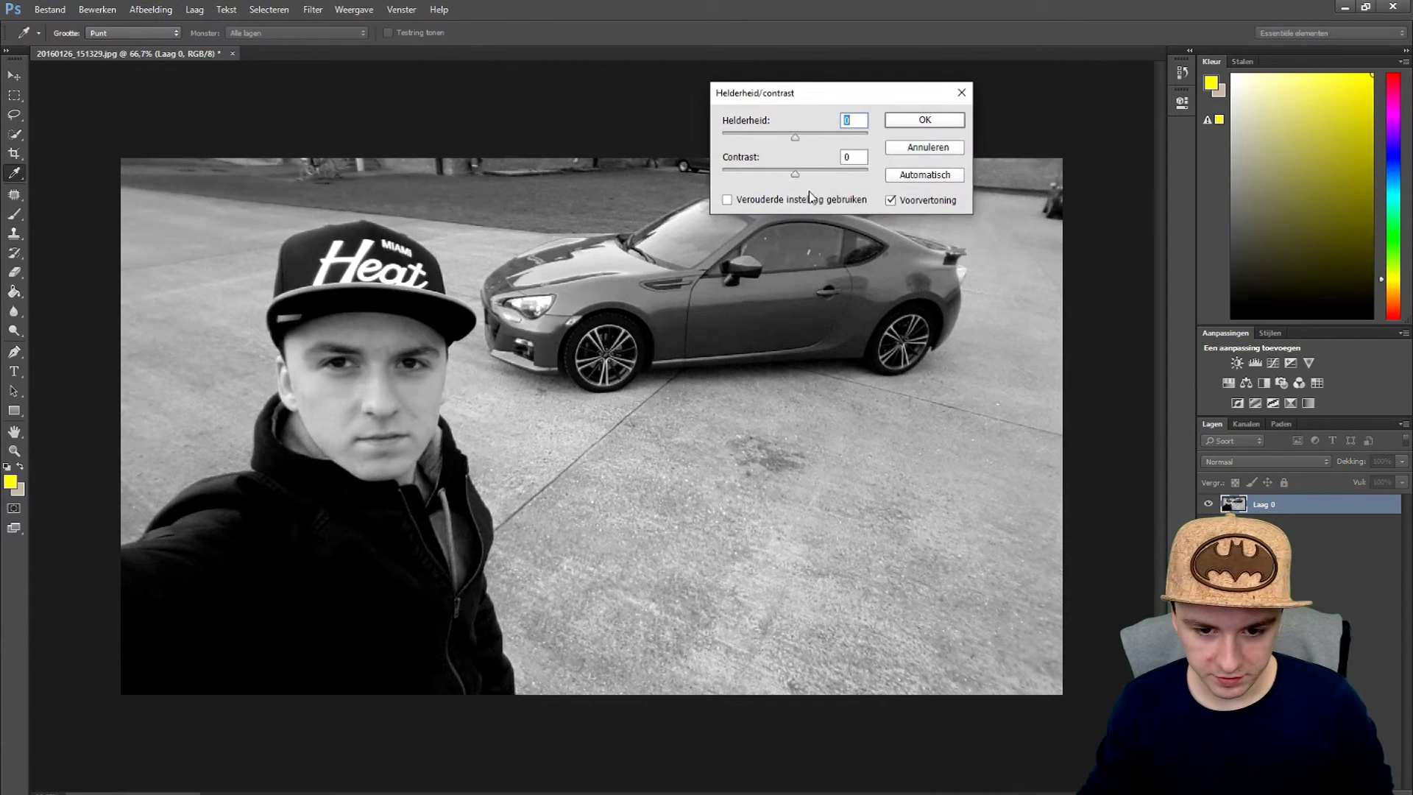
left_click_drag(815, 91, 874, 31)
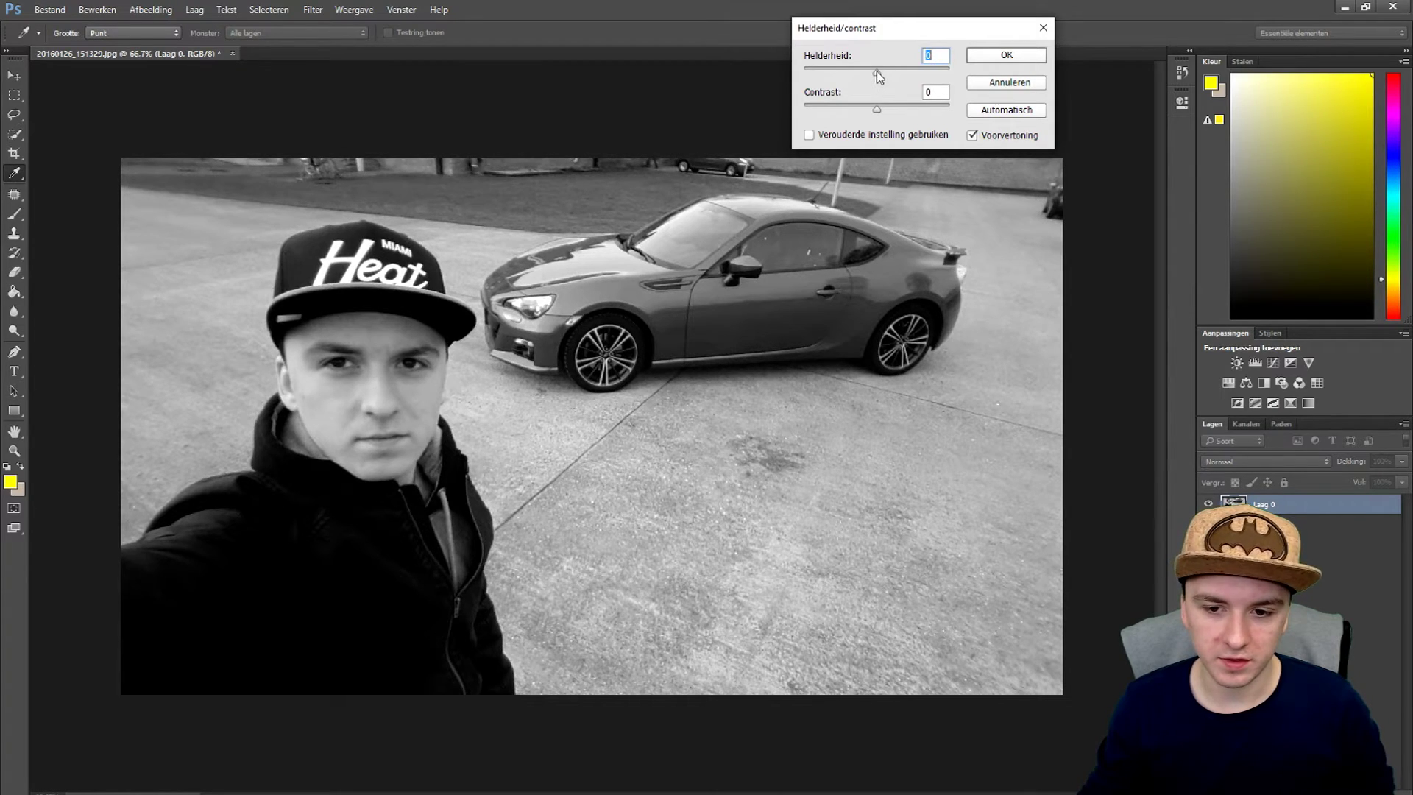
mouse_move(877, 70)
left_mouse_down()
mouse_move(793, 73)
mouse_move(952, 75)
left_mouse_up()
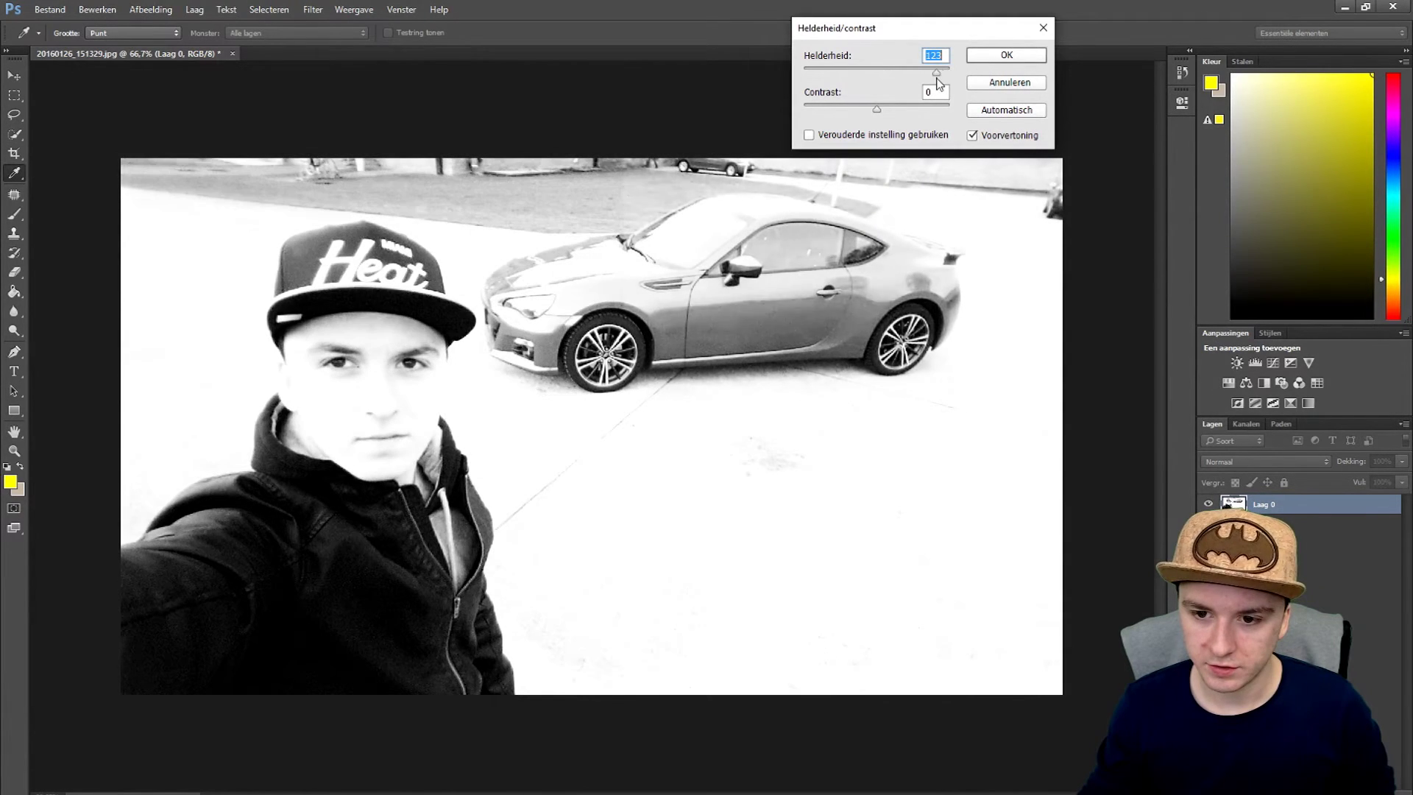
type("0")
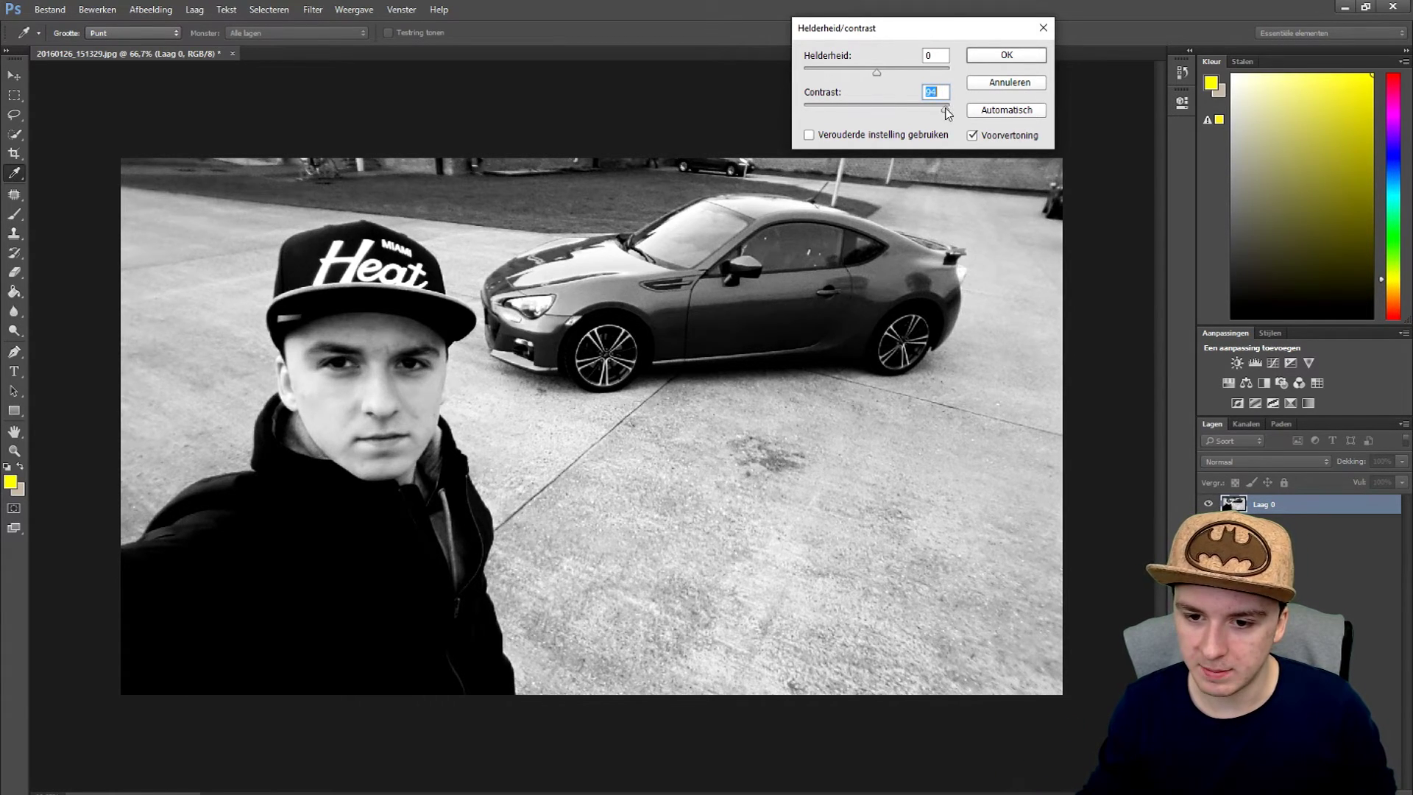
Try lower and negative contrast values, then raise Contrast back up toward 100.
left_click_drag(946, 113, 722, 120)
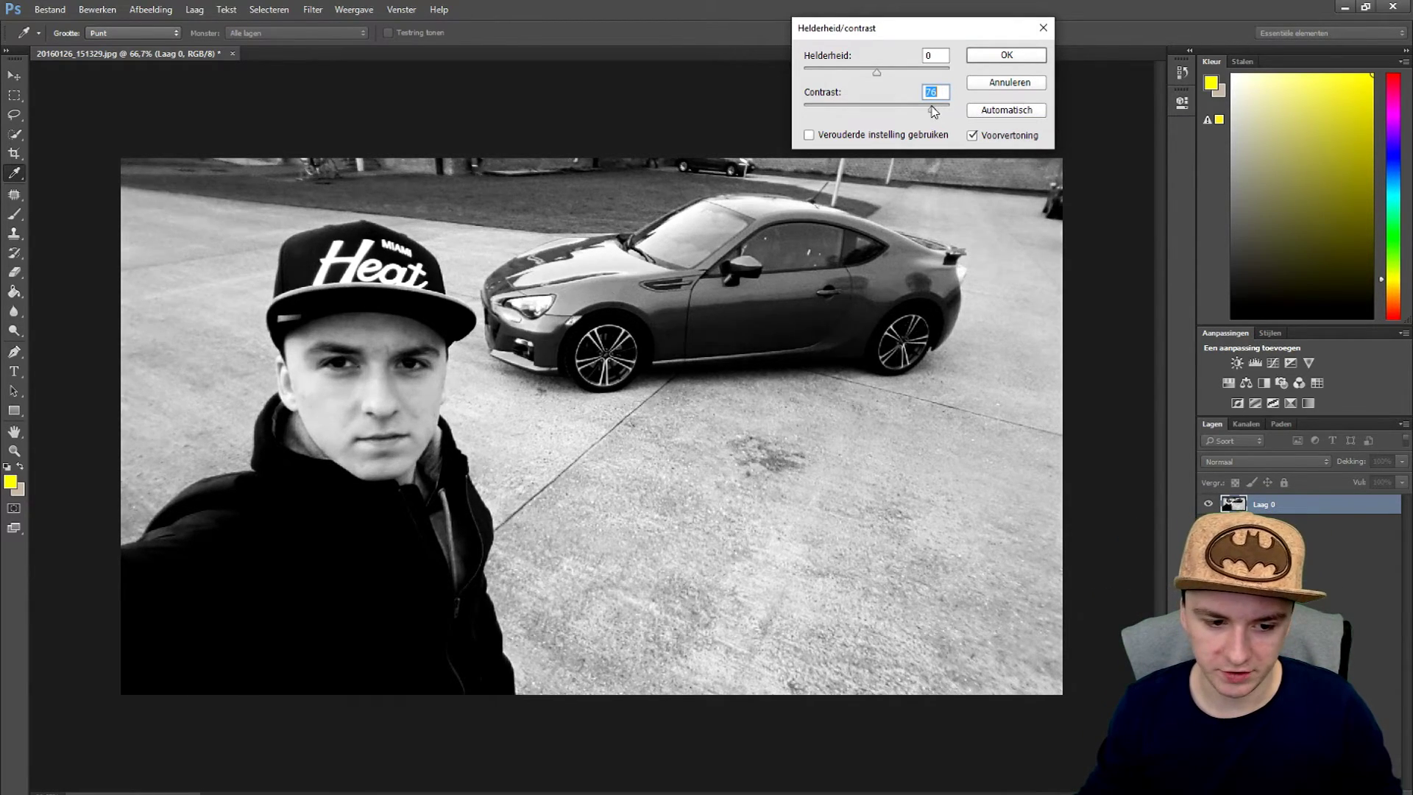
left_click_drag(930, 108, 875, 107)
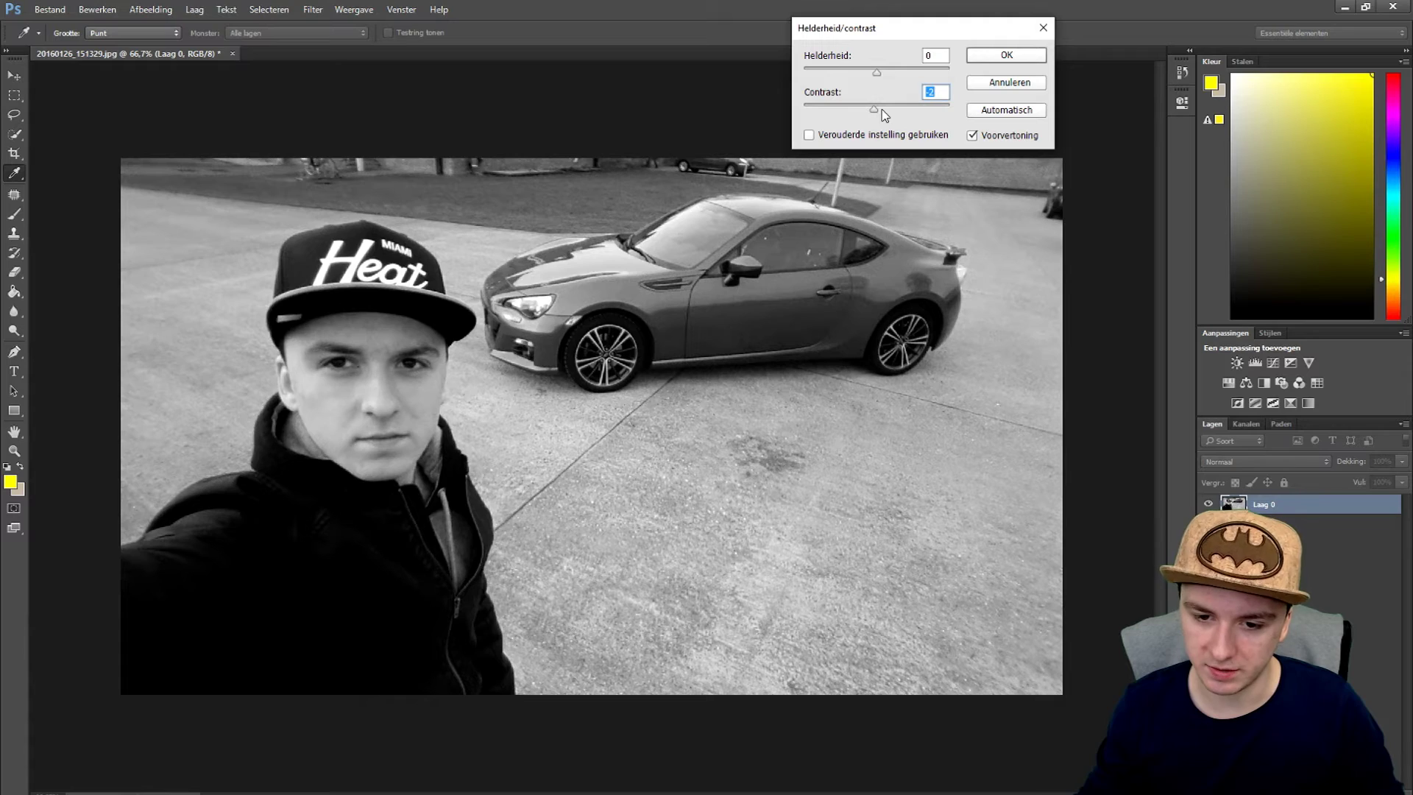
left_click_drag(870, 107, 814, 107)
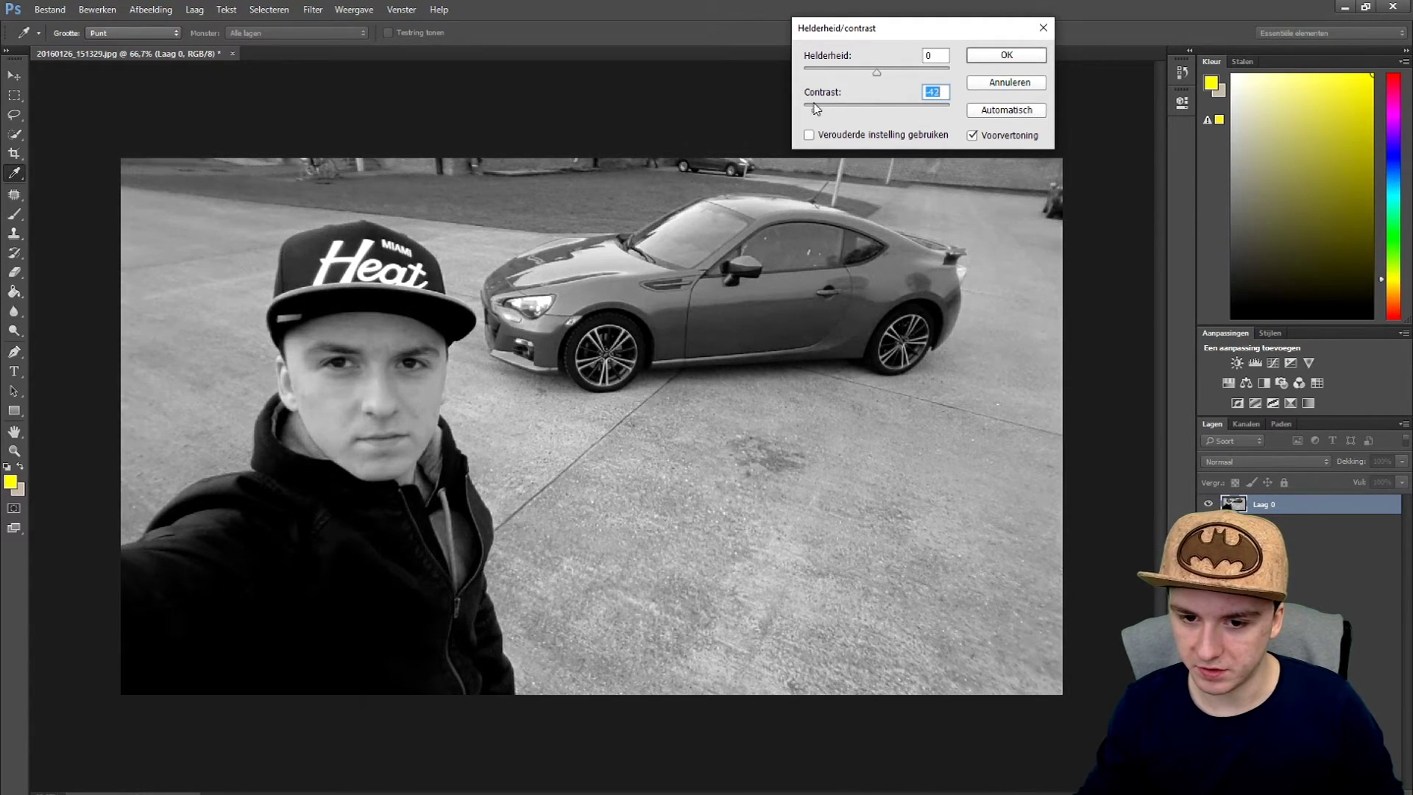
mouse_move(877, 71)
left_mouse_down()
mouse_move(895, 71)
mouse_move(874, 71)
left_mouse_up()
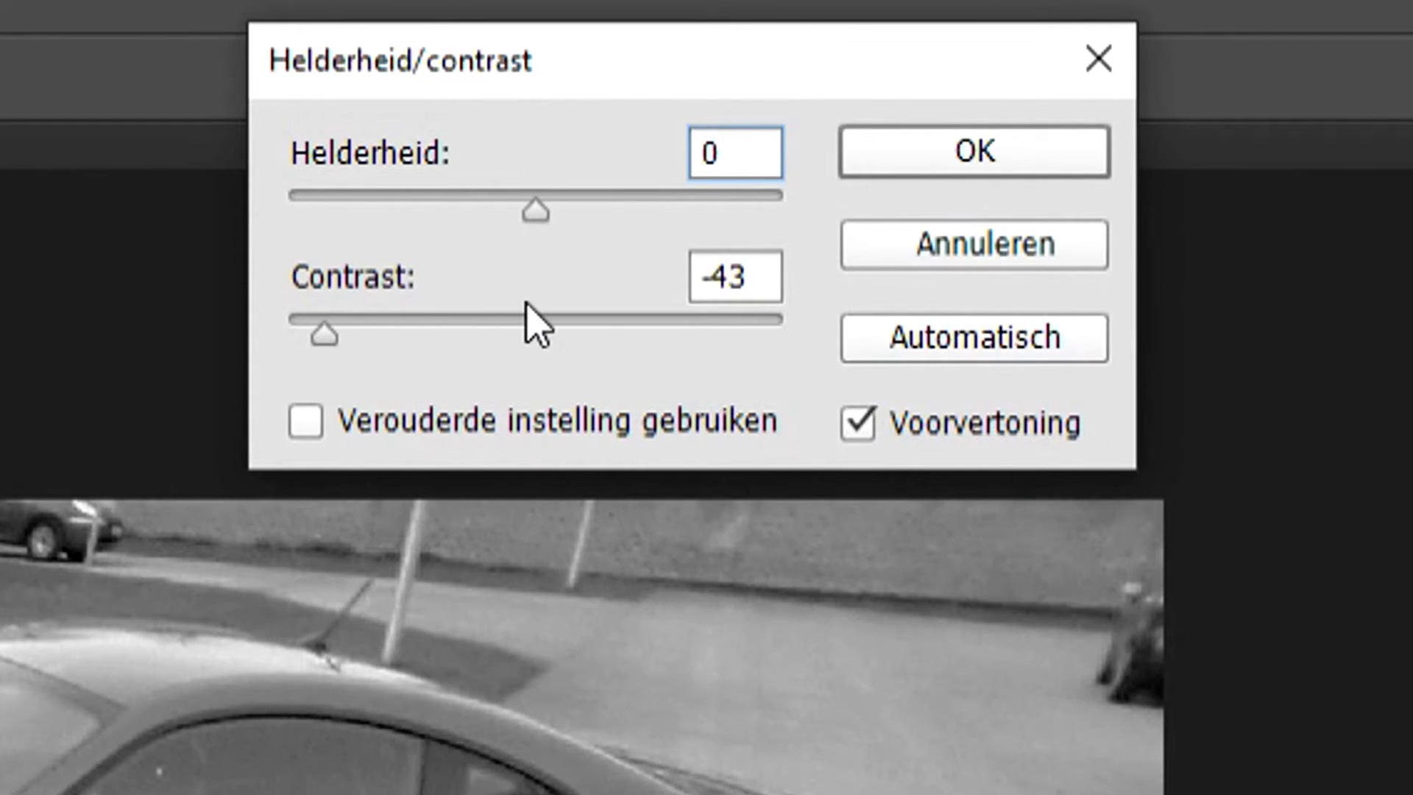
left_click_drag(538, 323, 566, 339)
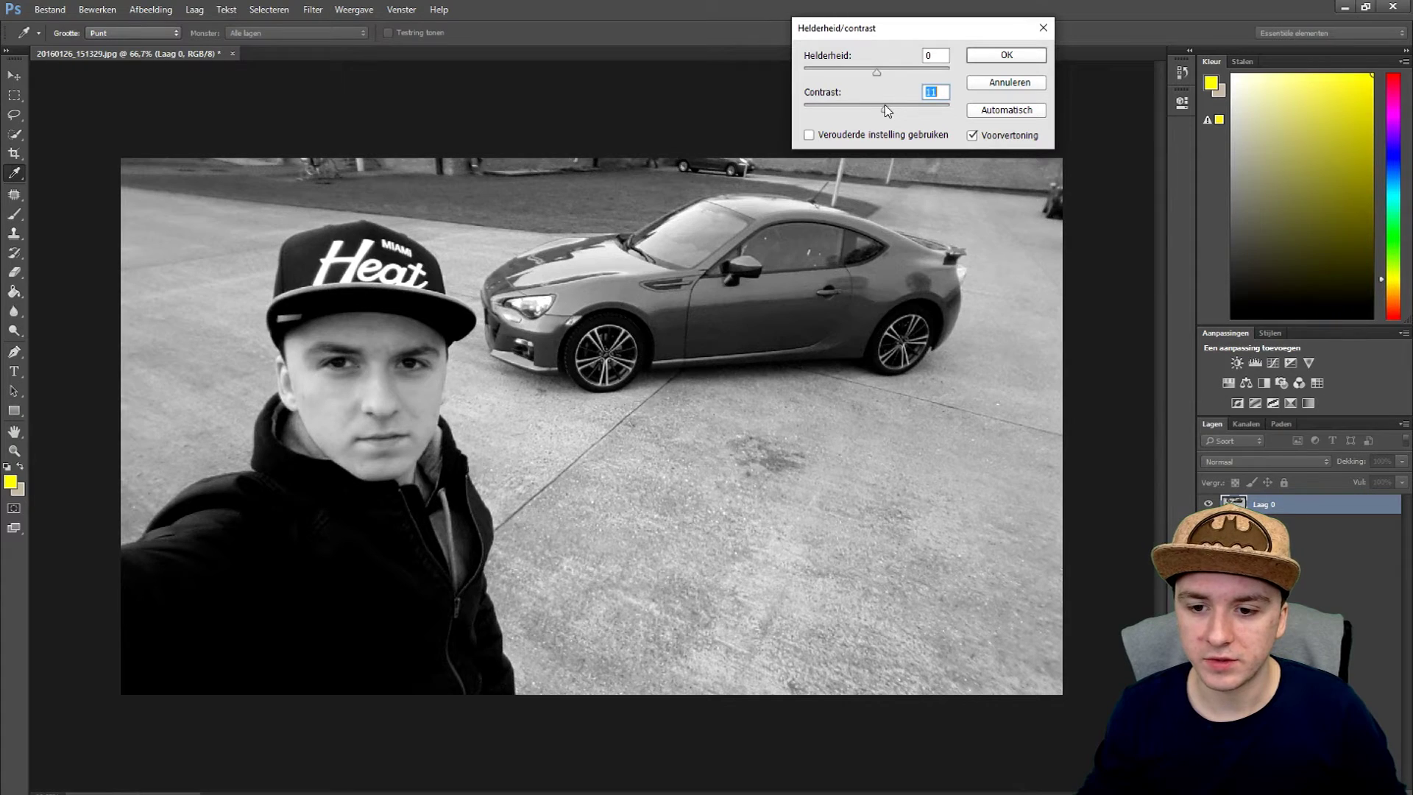
left_click_drag(885, 109, 934, 100)
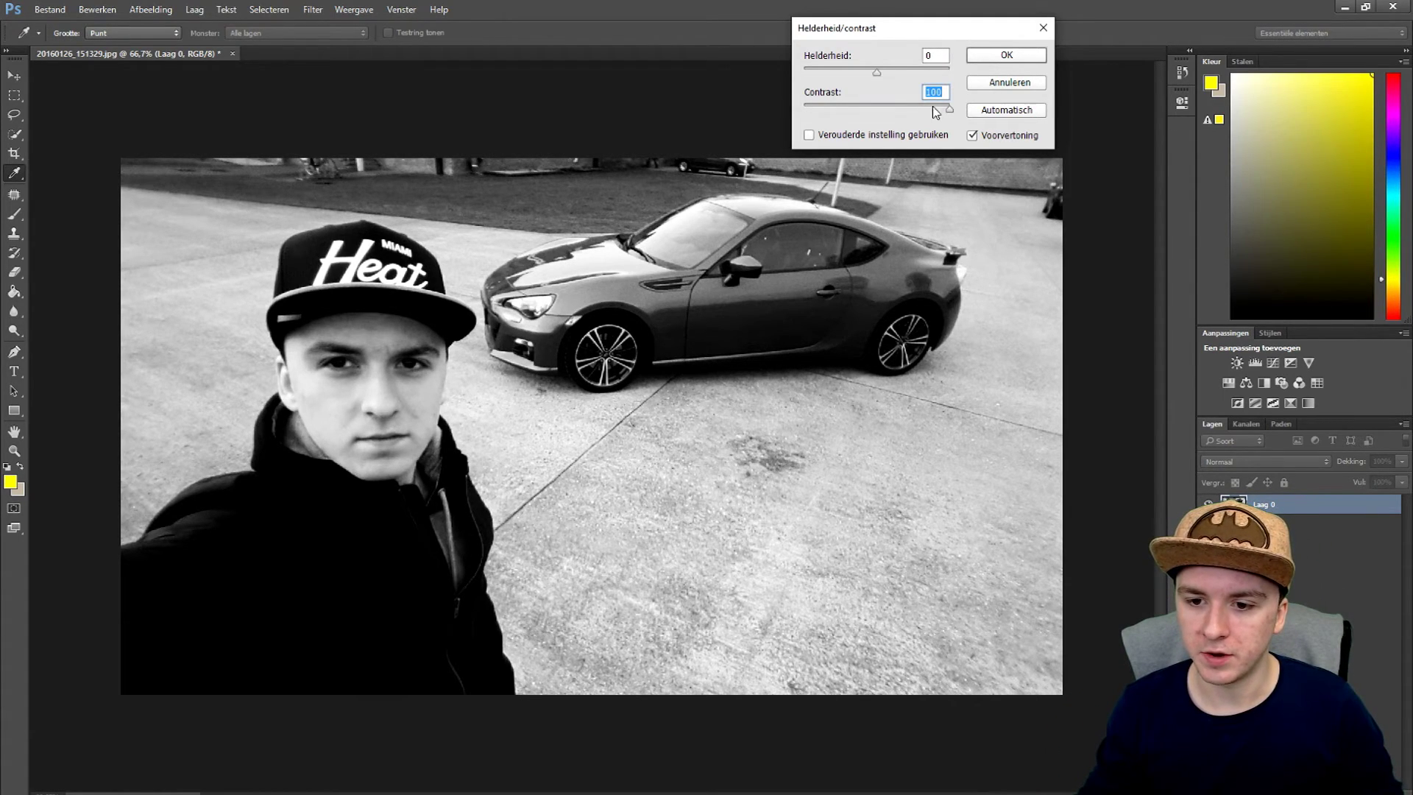
Reopen Helderheid/contrast from Afbeelding > Aanpassingen and drag Contrast to its 100 maximum.
left_click(1007, 56)
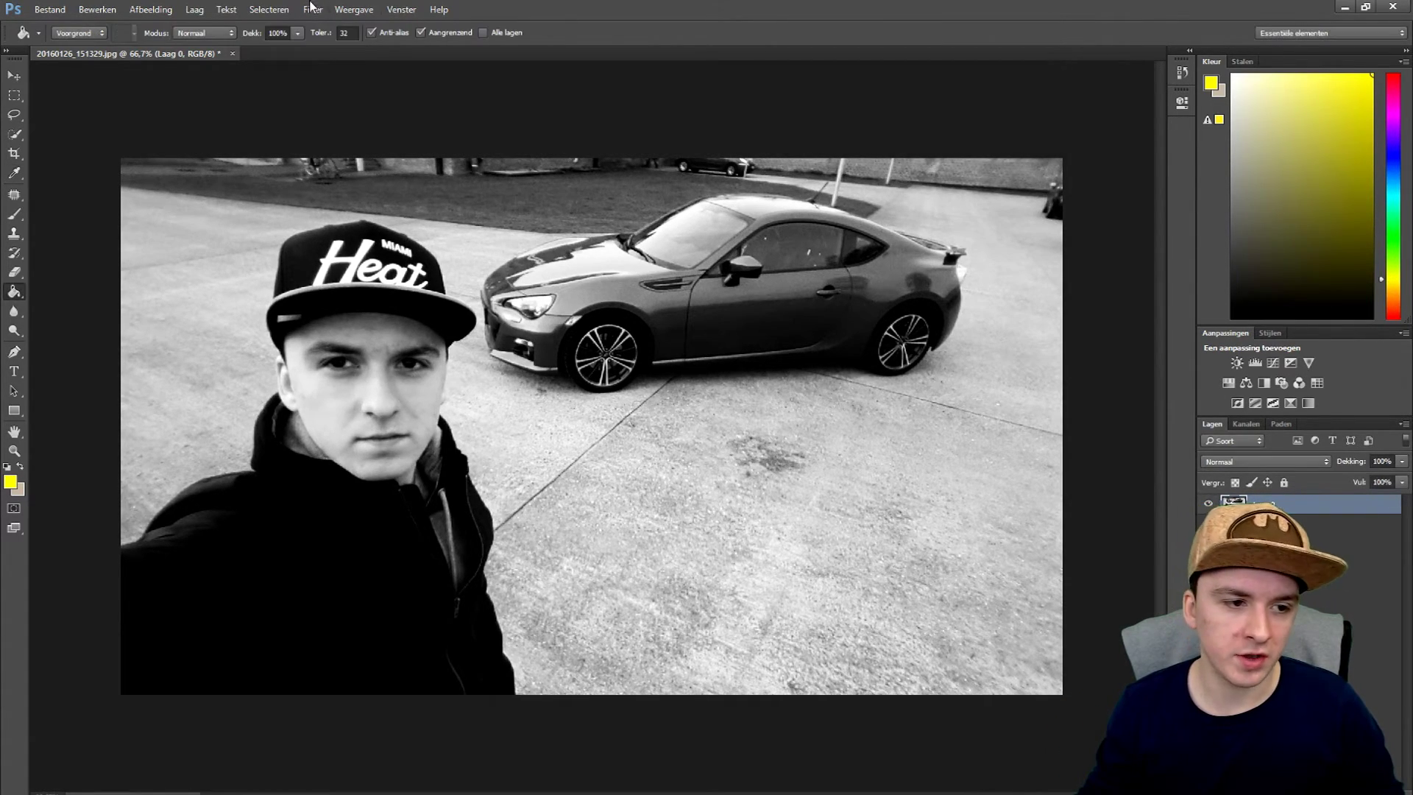
left_click(151, 10)
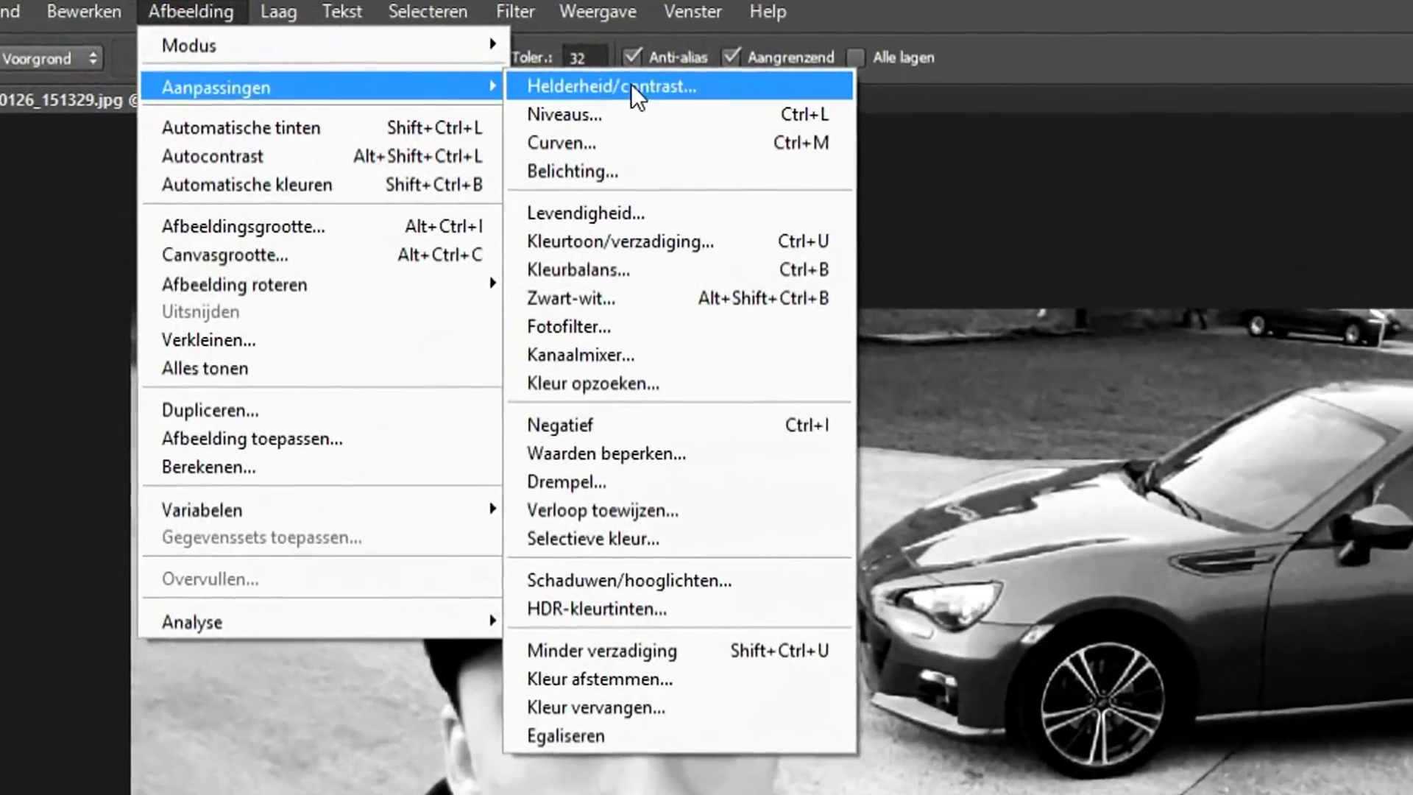
left_click(519, 67)
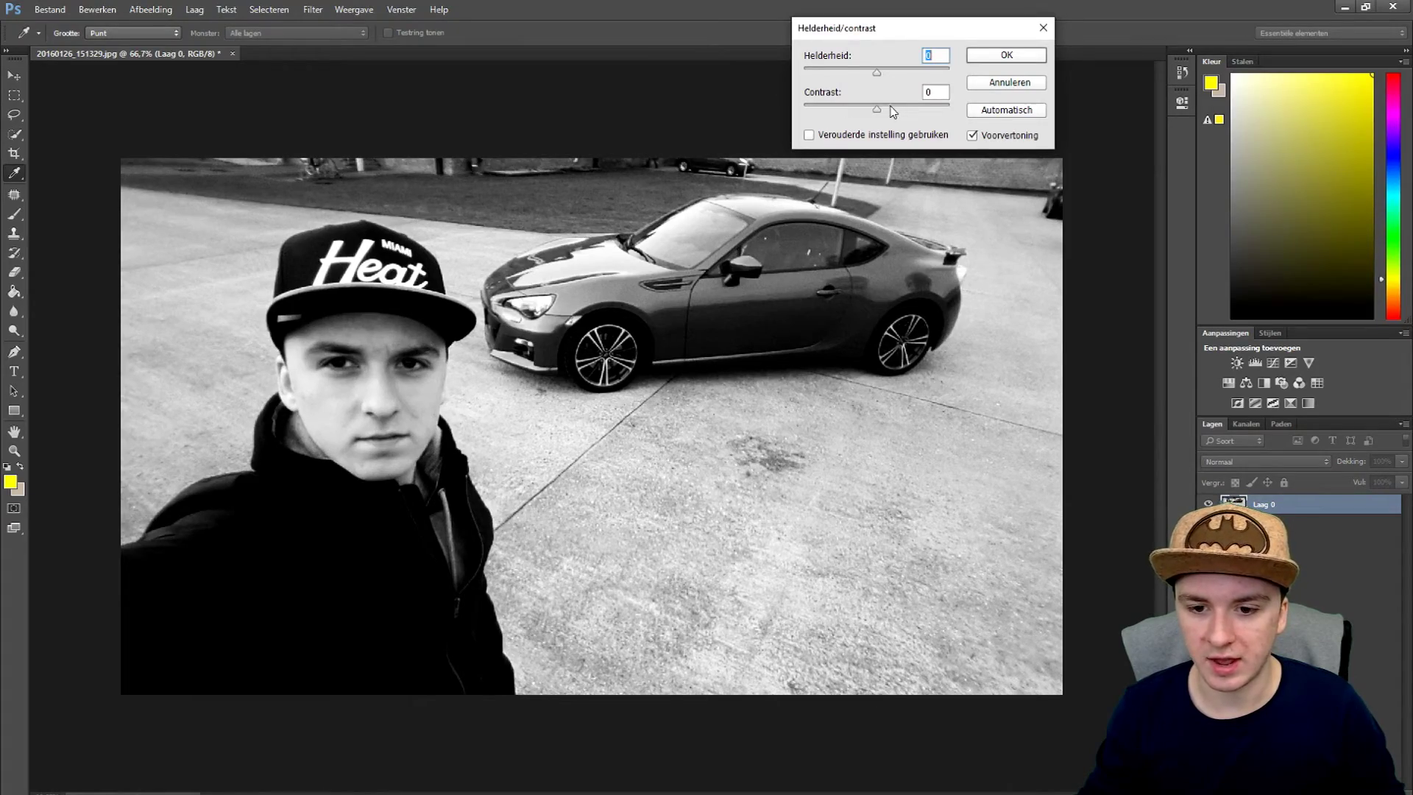
left_click_drag(876, 112, 930, 107)
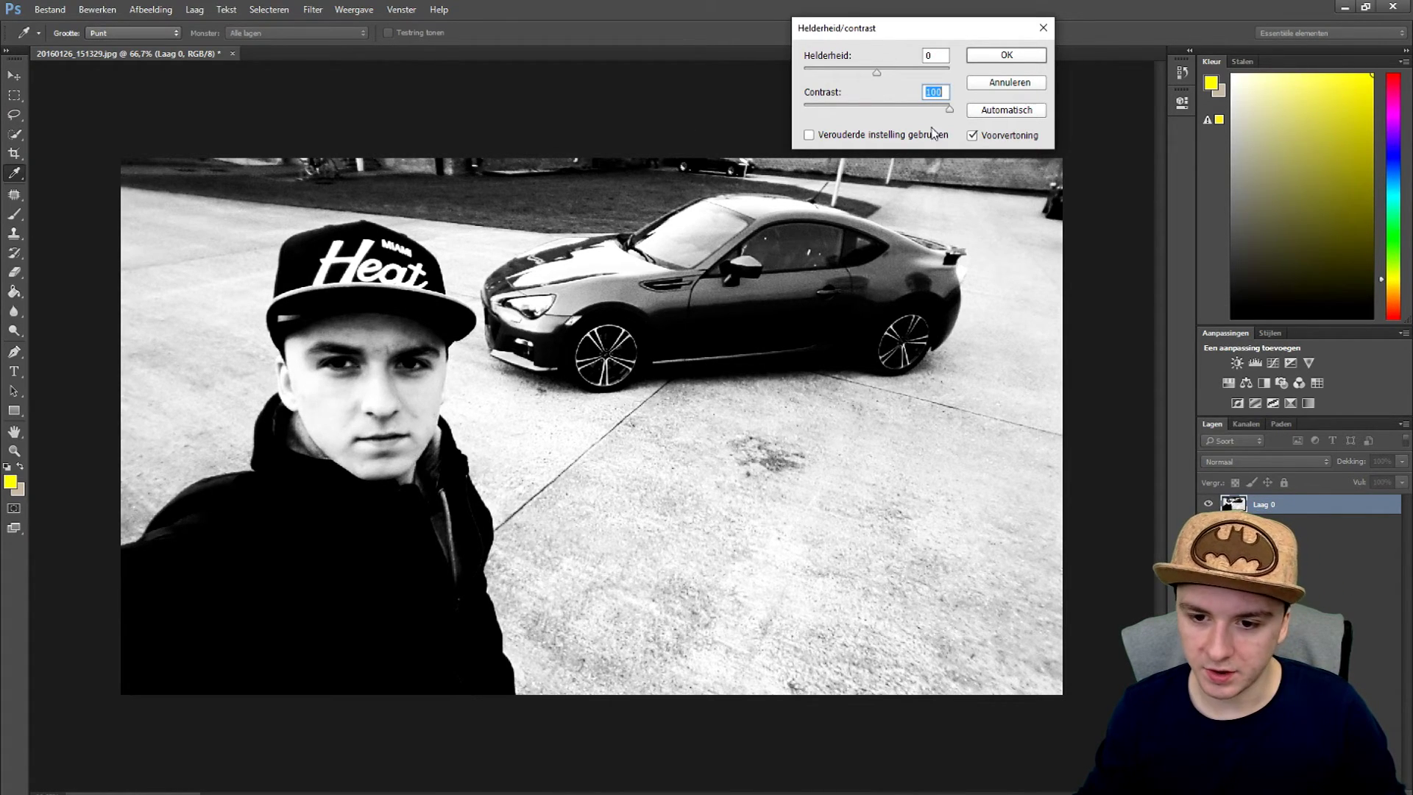
type("0")
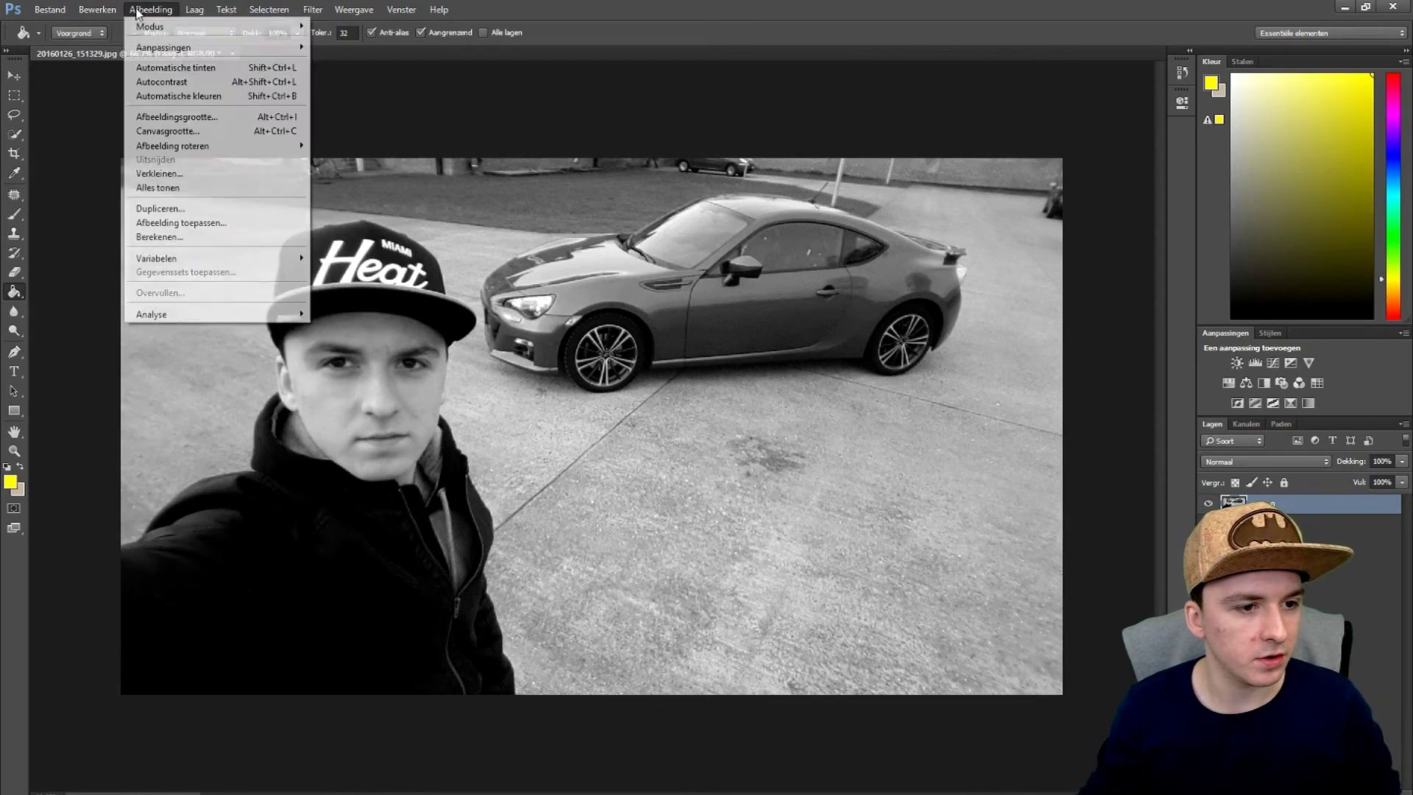
mouse_move(163, 47)
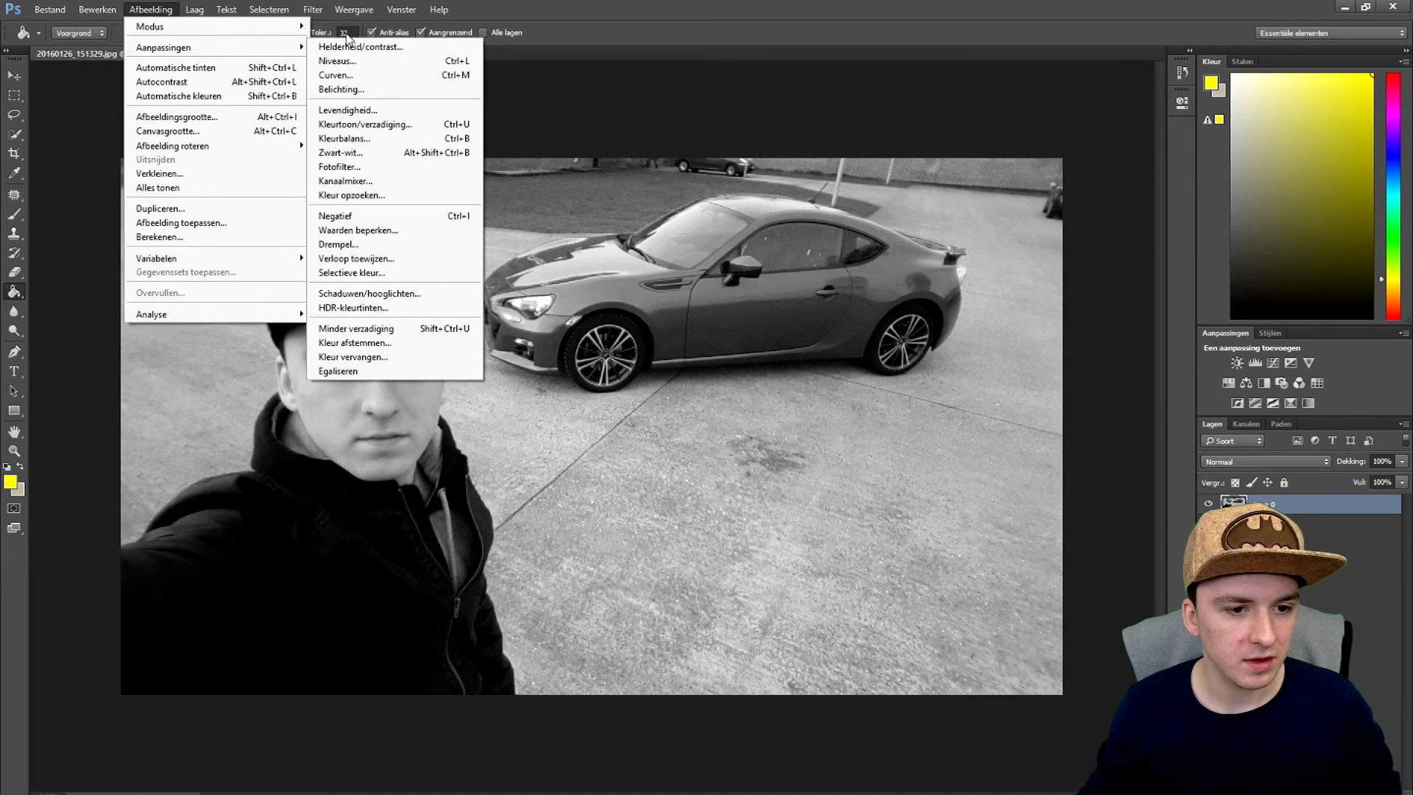
Reopen Helderheid/contrast and push Contrast back up to about 89 after resetting it.
left_click(358, 47)
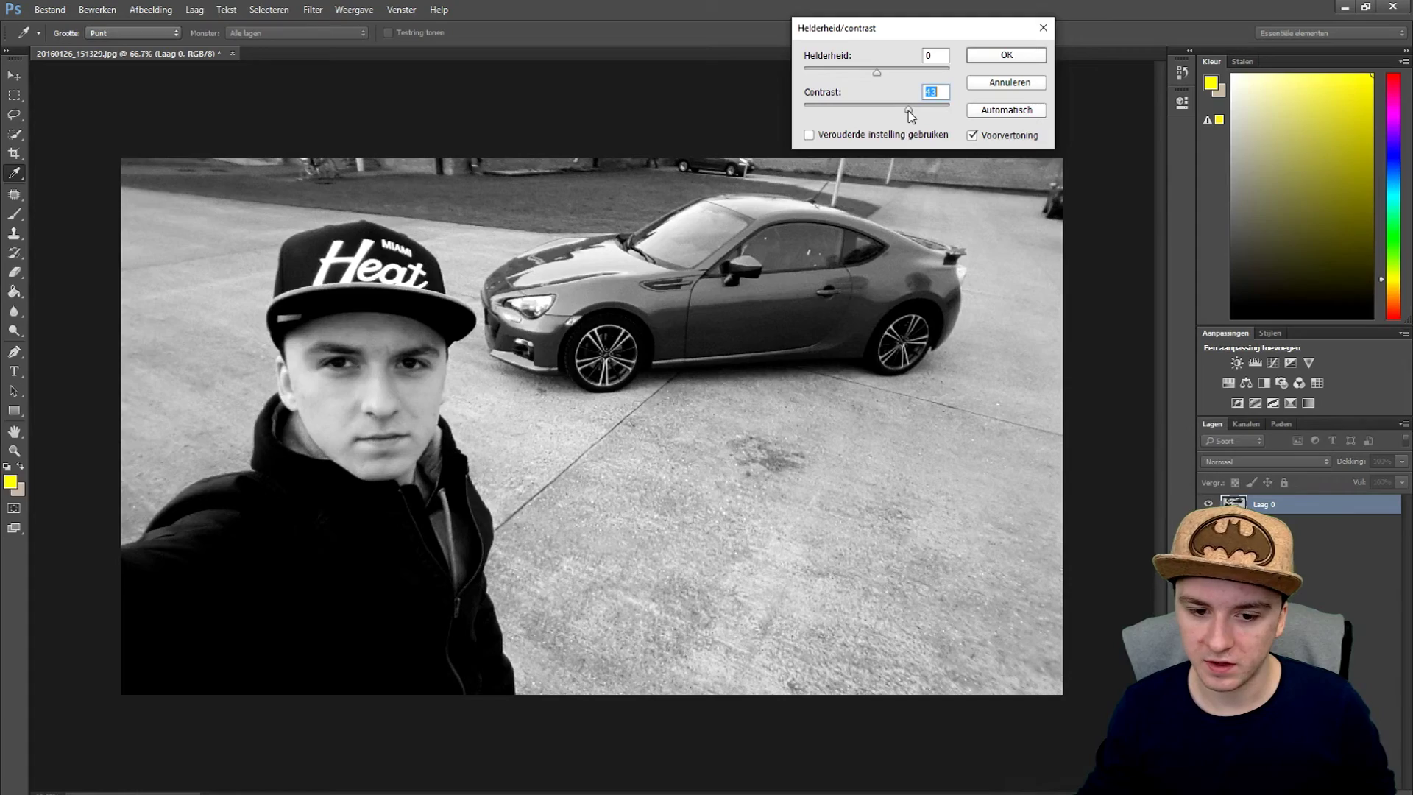
left_click_drag(904, 113, 1132, 115)
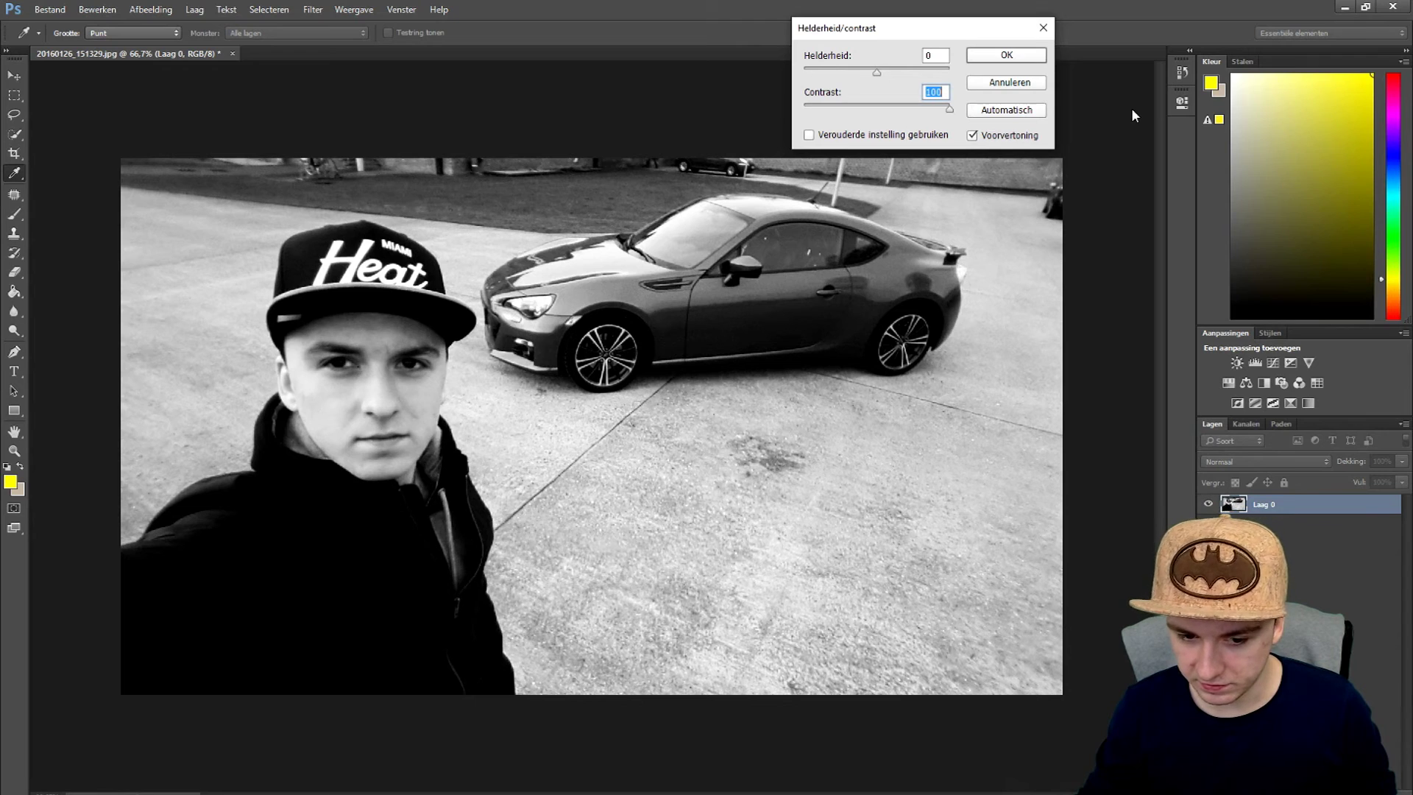
type("0")
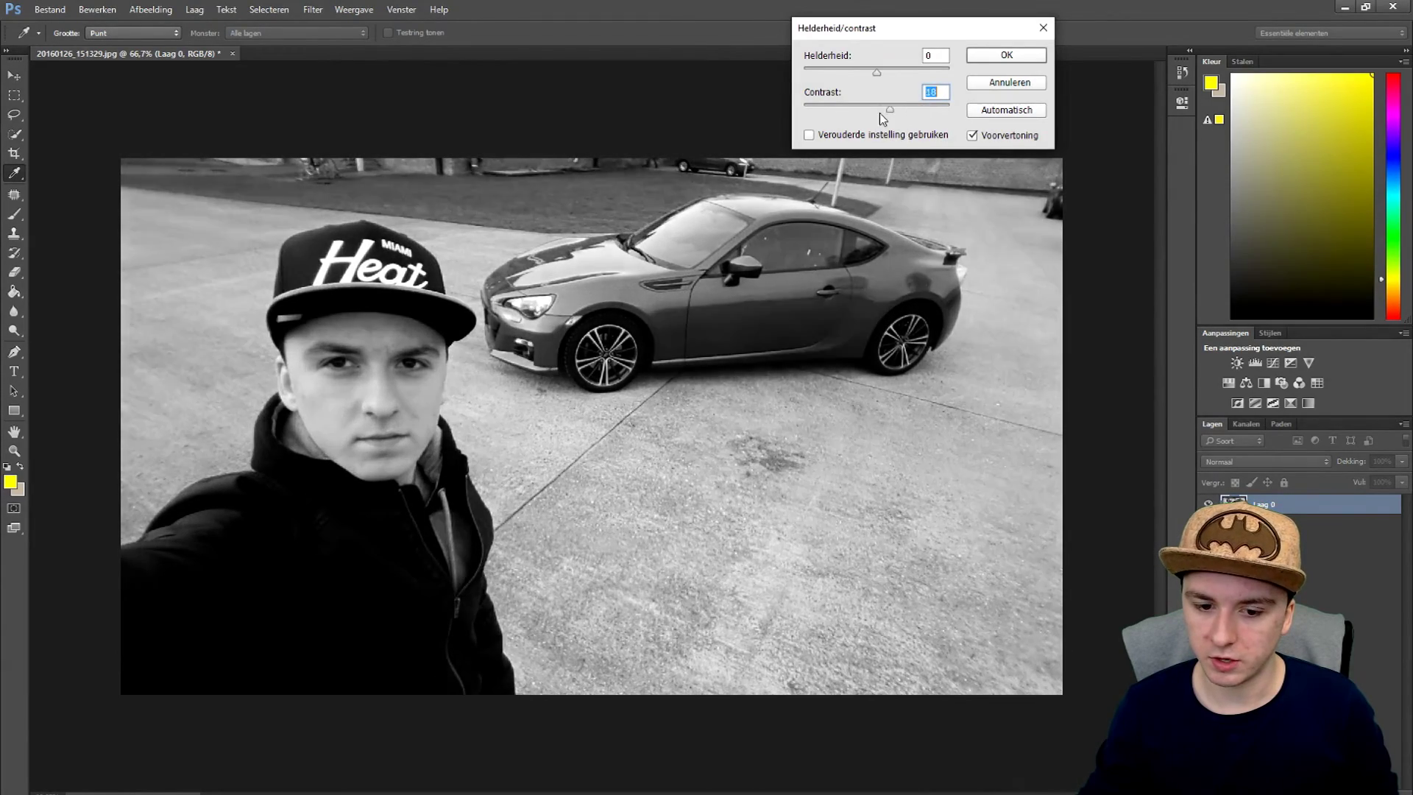
left_click_drag(879, 112, 1030, 105)
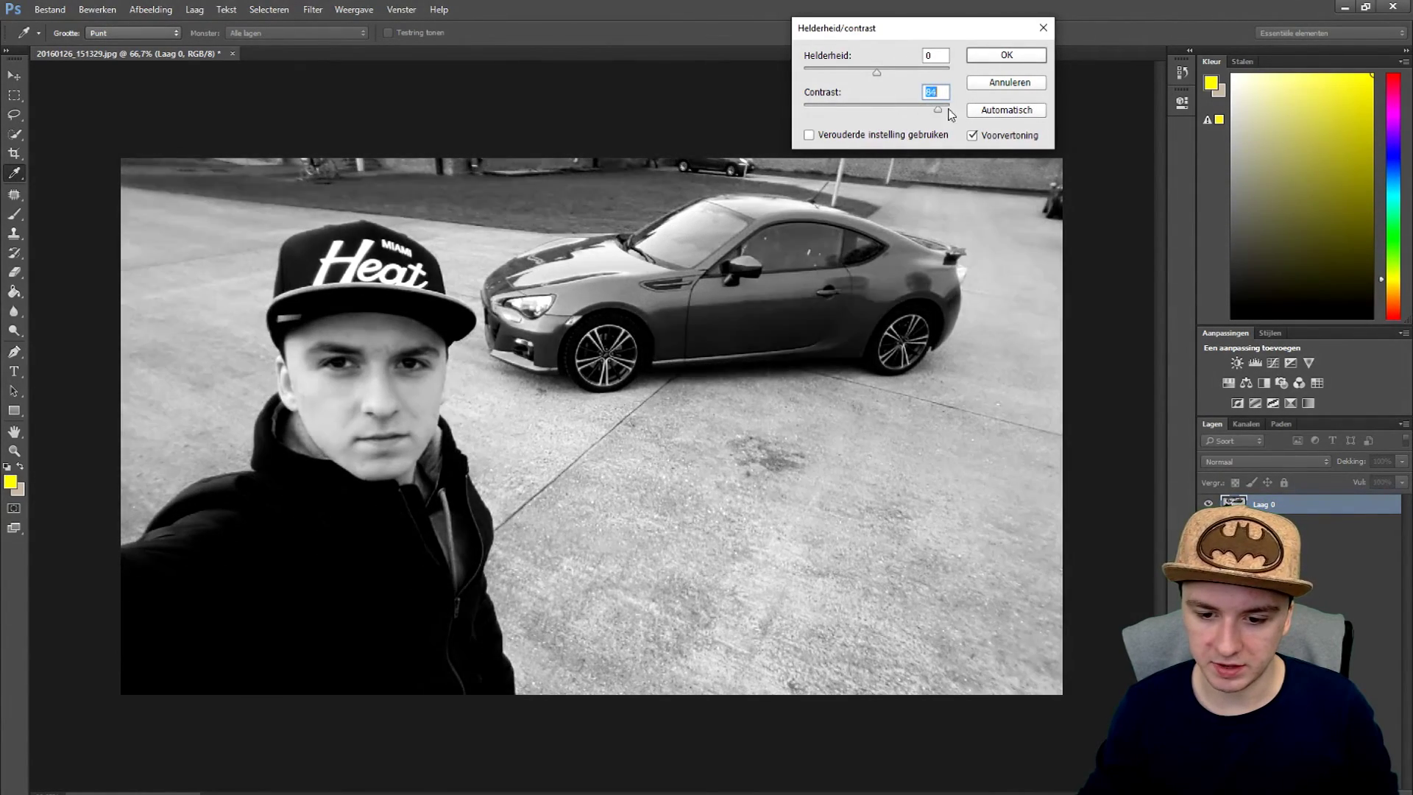